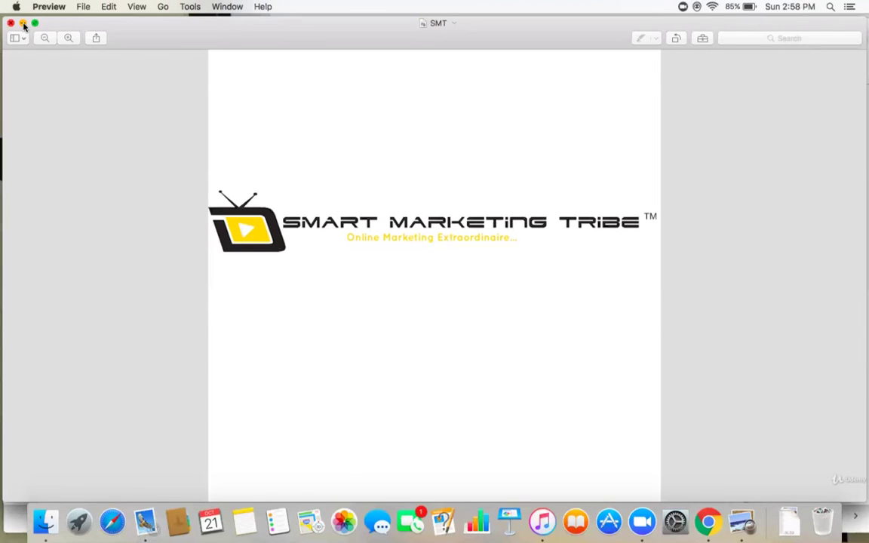
- Minimize the logo image and open the Google Trends website from the Google search results in a new browser tab
left_click(23, 25)
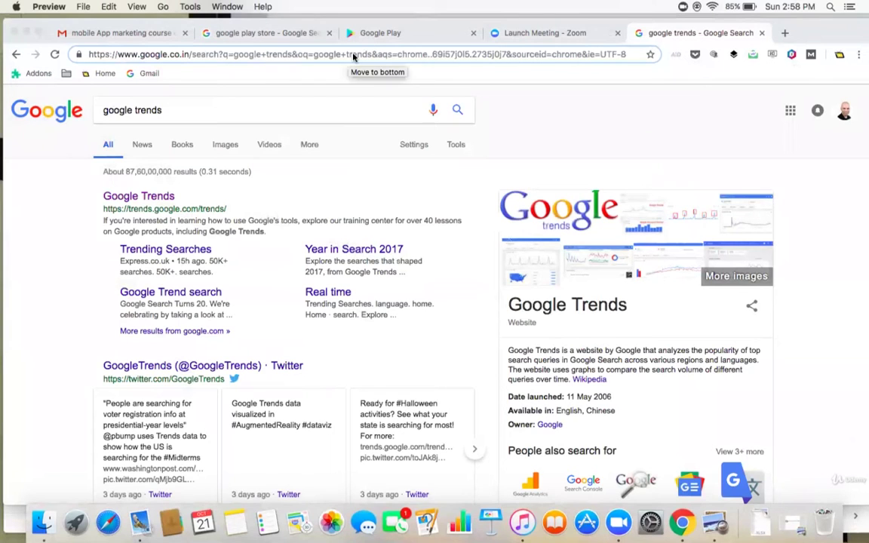
left_click(171, 114)
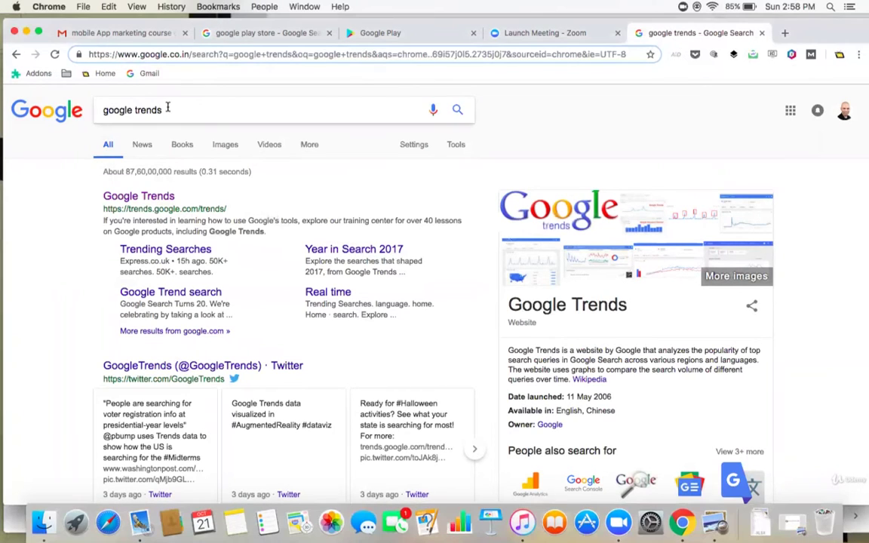
left_click(167, 108)
triple_click(168, 108)
left_click(70, 231)
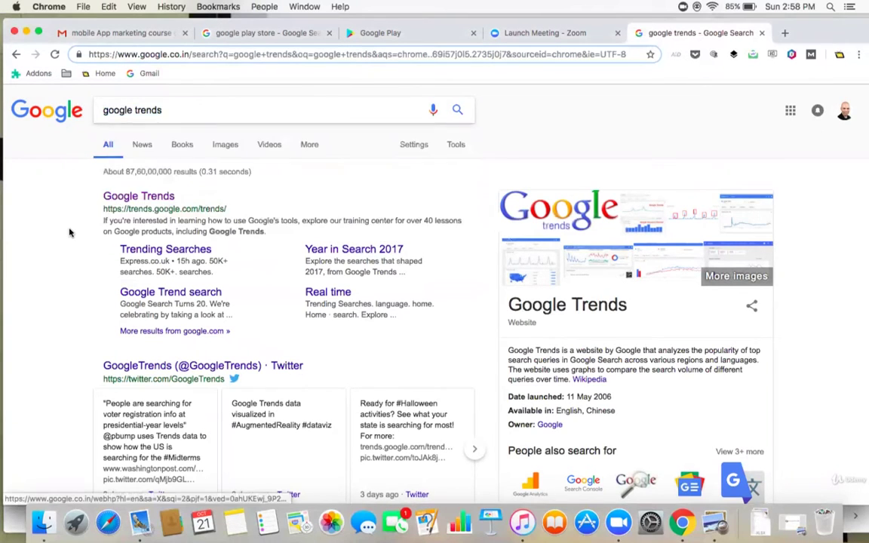
right_click(153, 197)
left_click(169, 199)
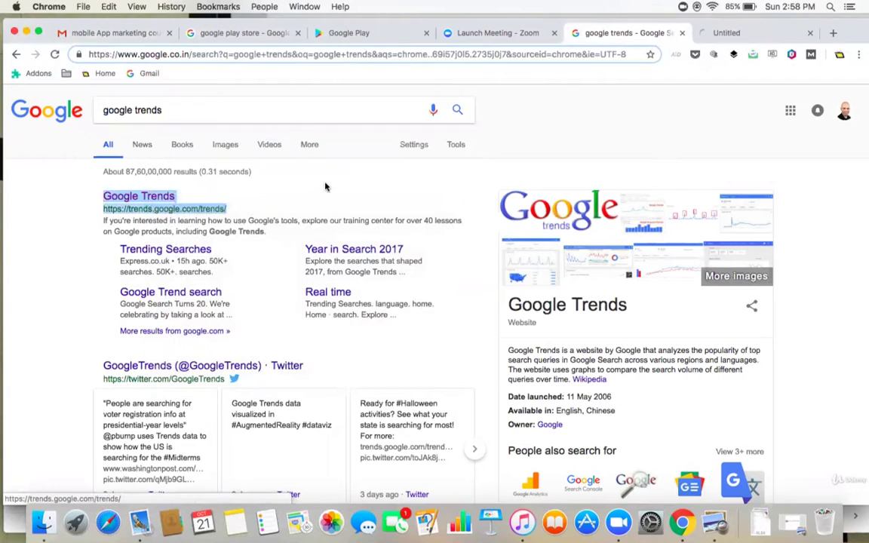
left_click(325, 187)
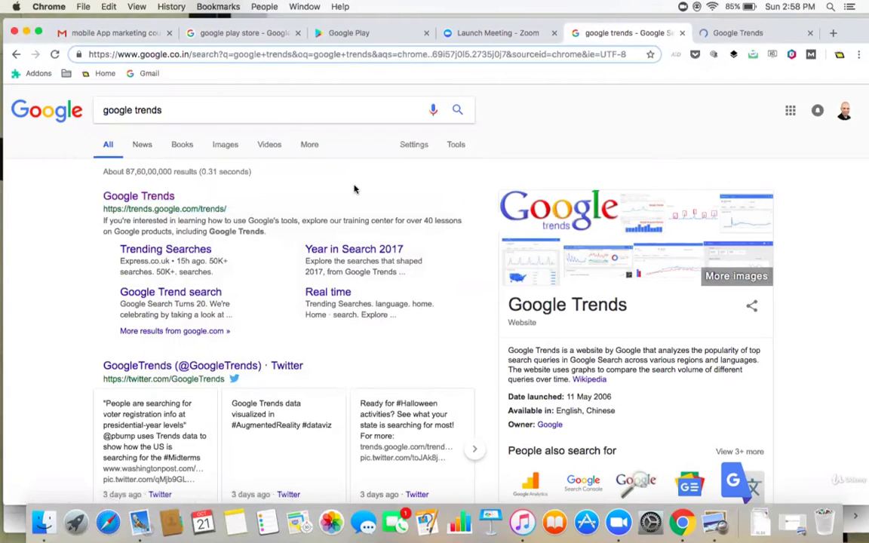
left_click(732, 32)
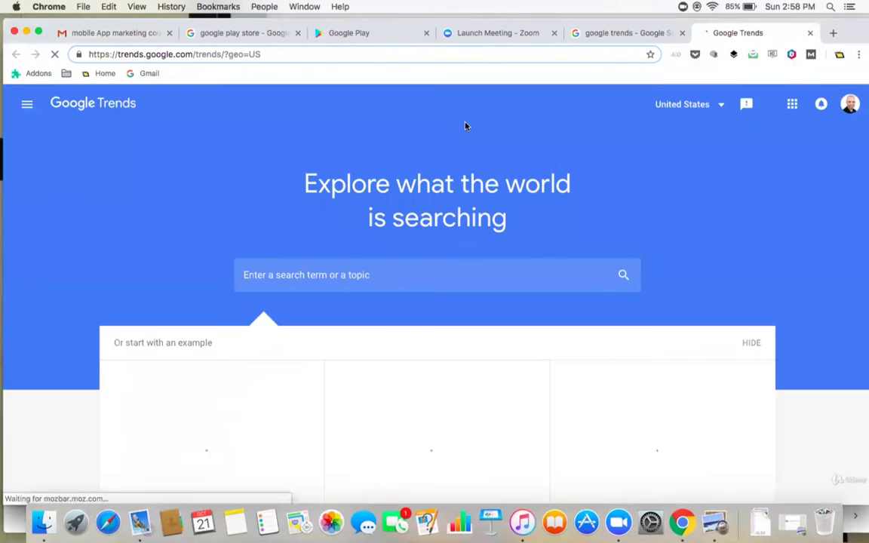
- Explore Google Trends data for "chess" as a search term
left_click(254, 275)
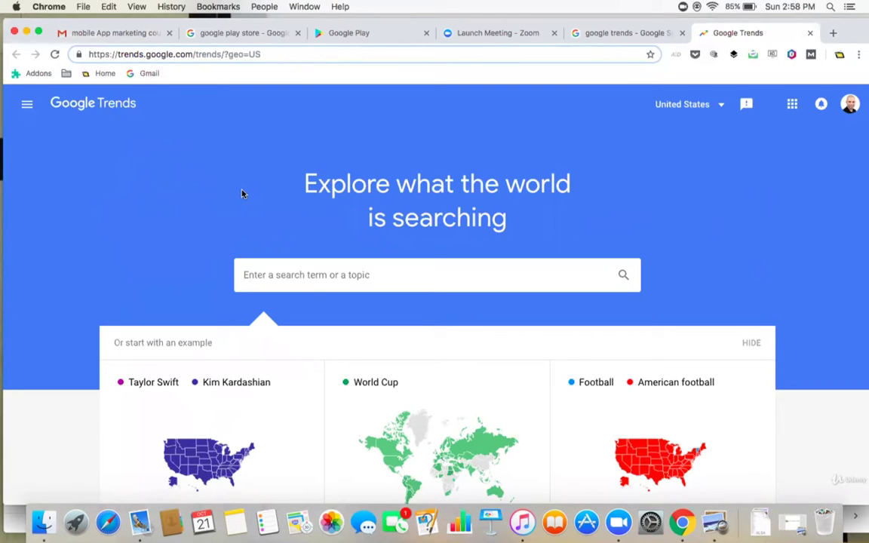
type("chess")
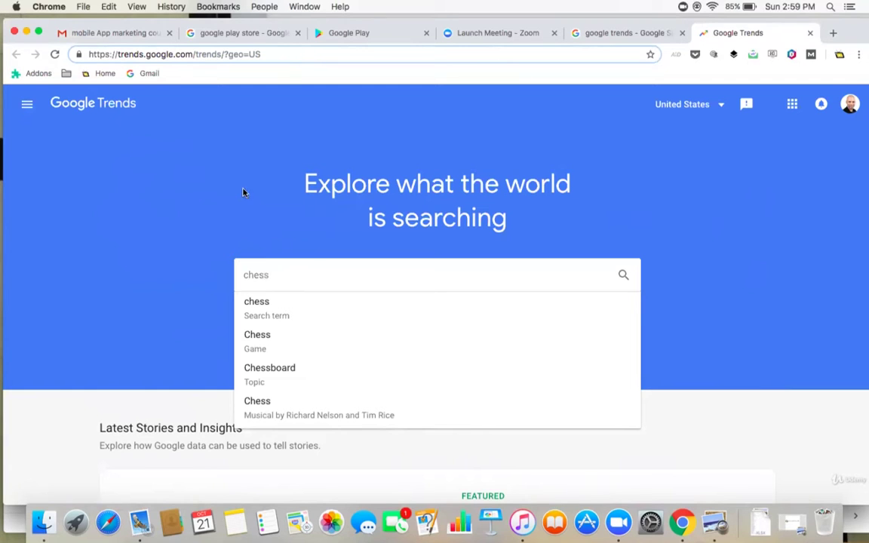
left_click(265, 303)
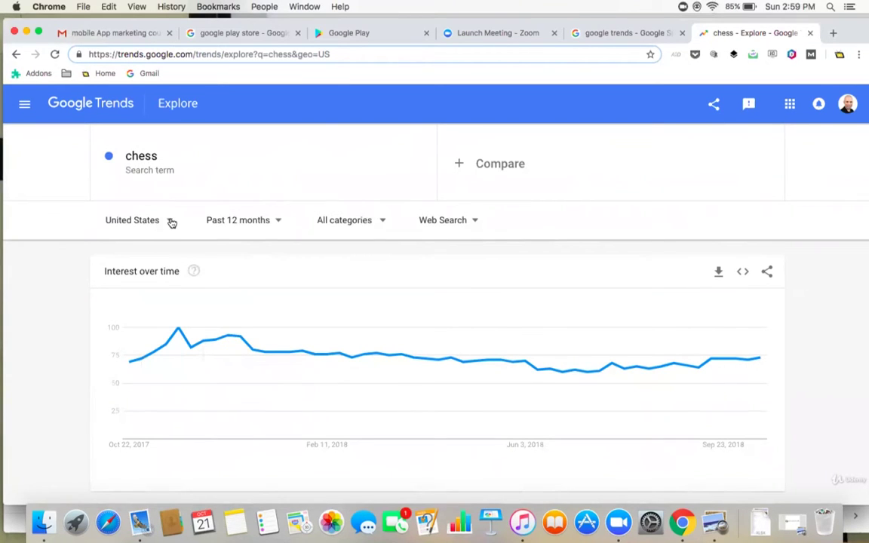
- Set the chess trend's location to Worldwide and its time range to Past 5 years
left_click(171, 221)
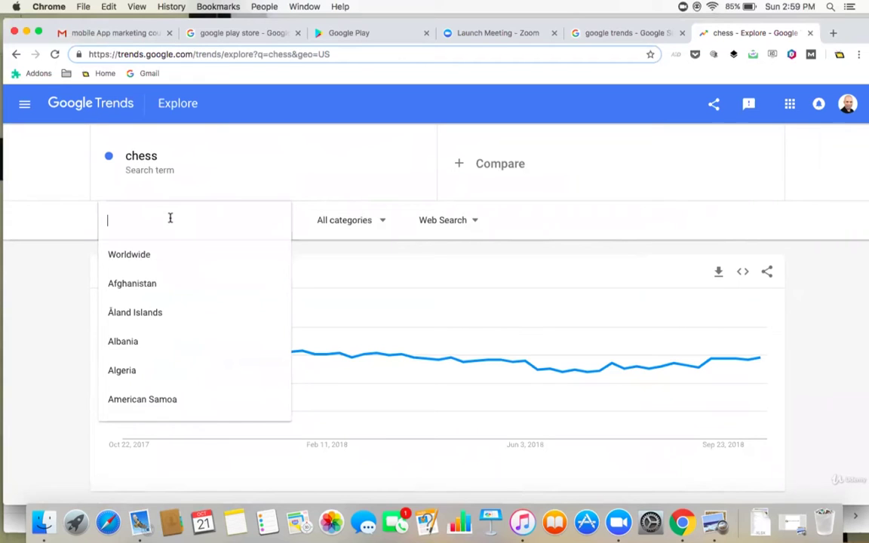
left_click(148, 256)
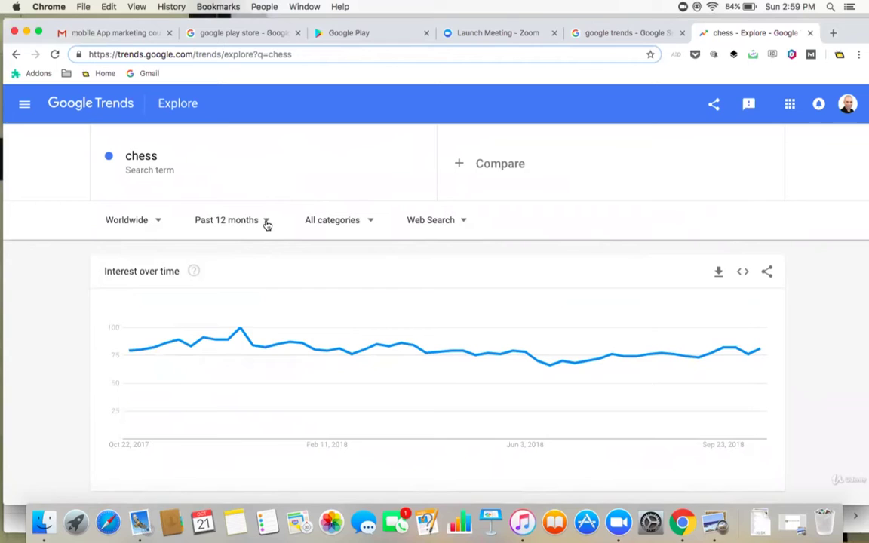
left_click(266, 222)
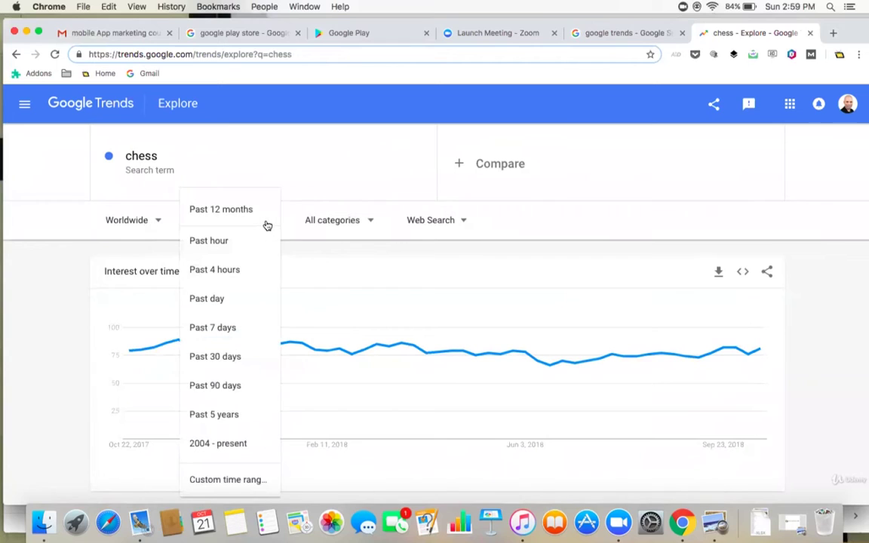
left_click(222, 415)
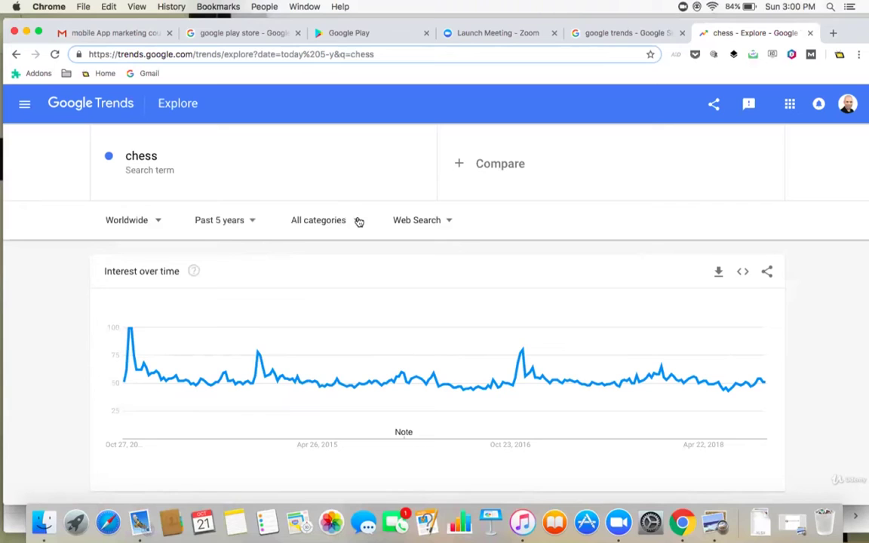
- Check the available search types, keep Web Search, and filter the chess trend to the Games category
left_click(447, 220)
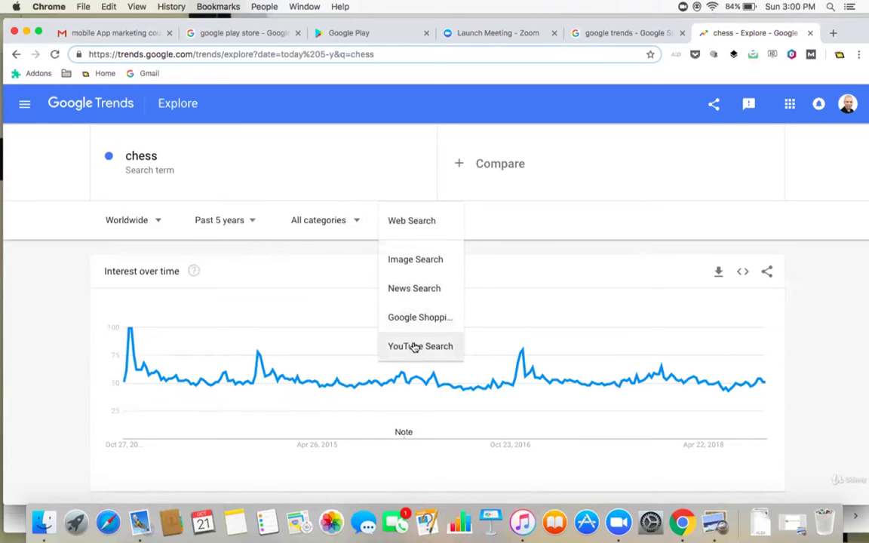
left_click(481, 249)
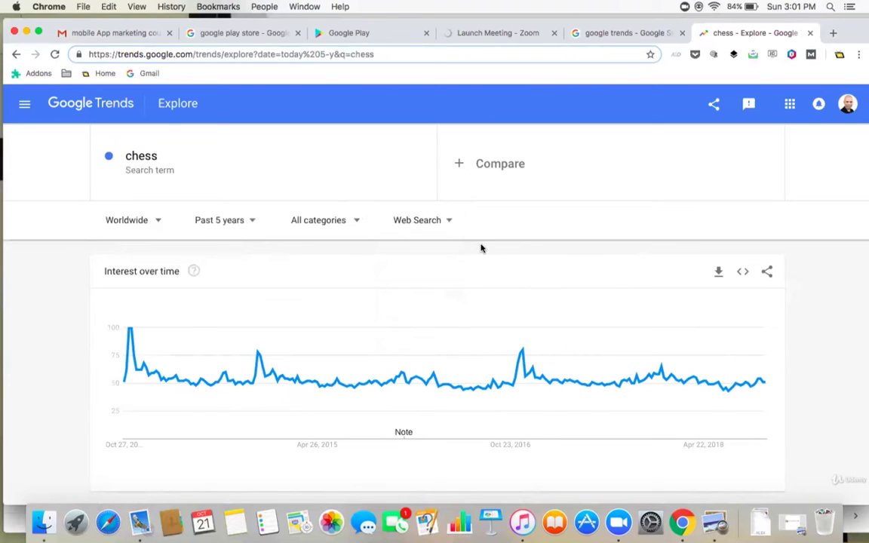
left_click(350, 218)
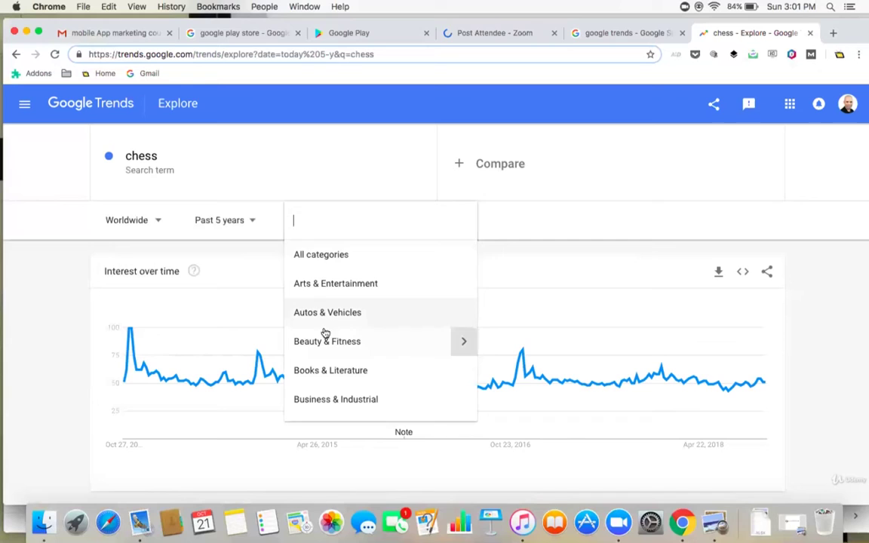
scroll(322, 354, "down", 3)
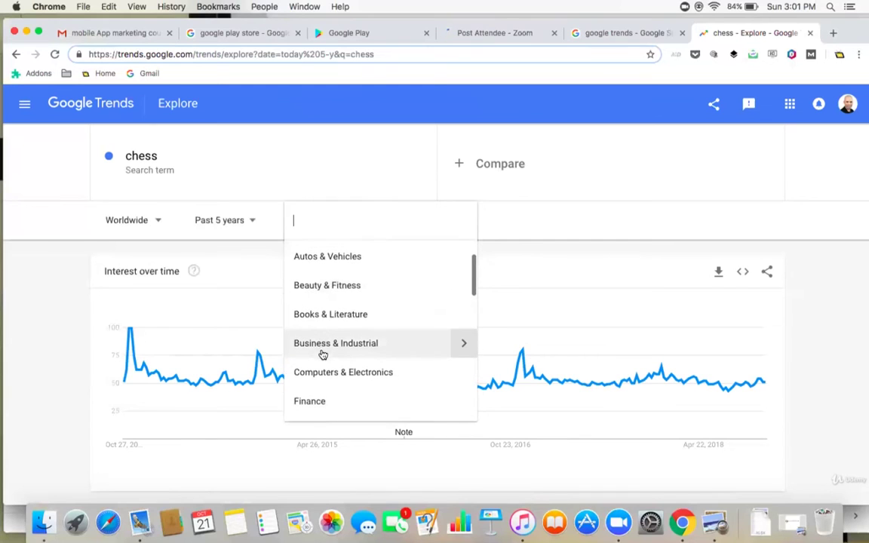
scroll(322, 354, "down", 3)
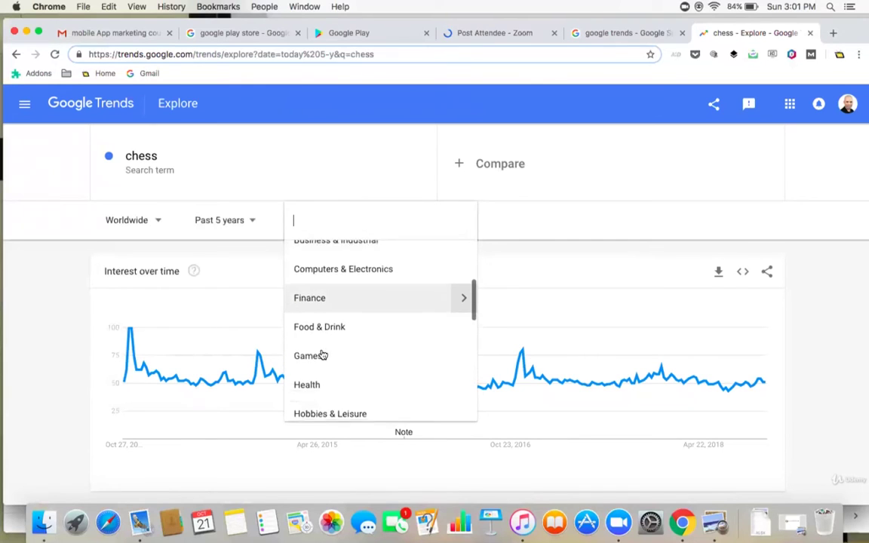
left_click(324, 342)
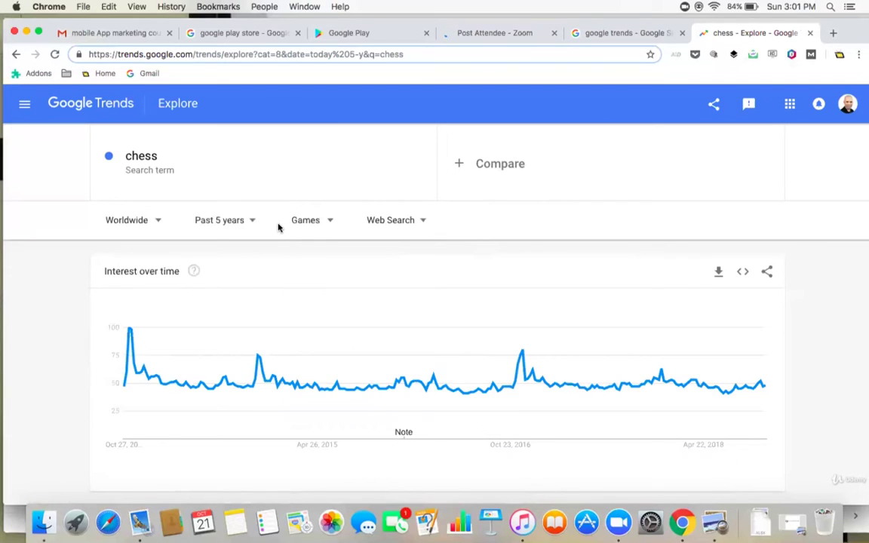
- Review the interest over time and by region, and break down the regional interest in chess by City
scroll(61, 458, "down", 5)
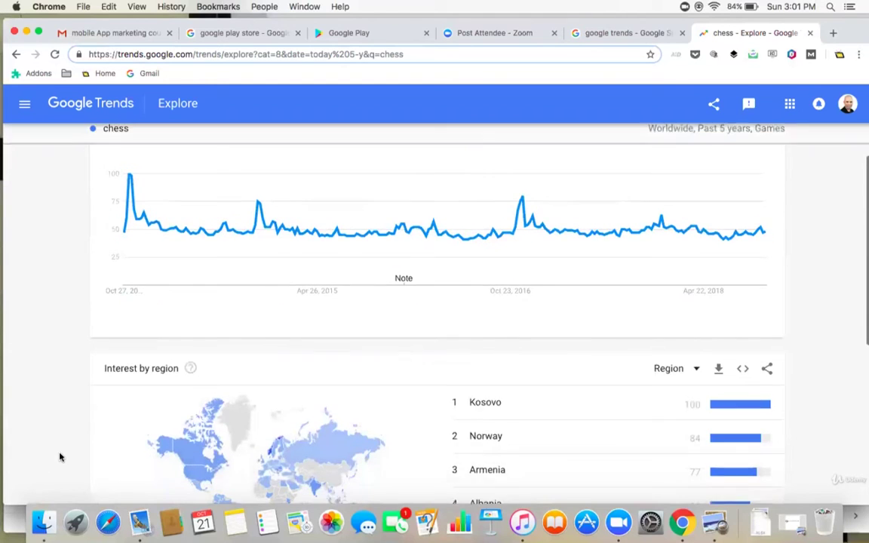
scroll(60, 457, "down", 3)
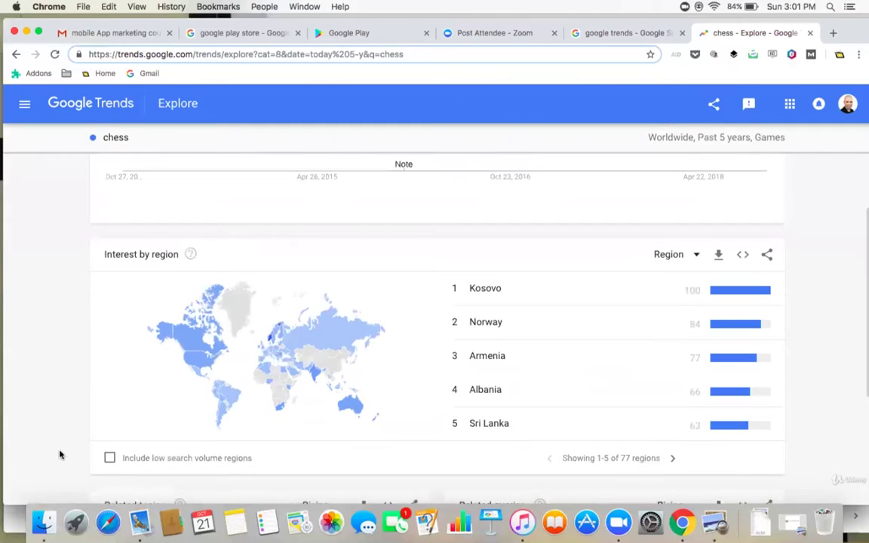
scroll(59, 455, "up", 6)
scroll(60, 454, "up", 2)
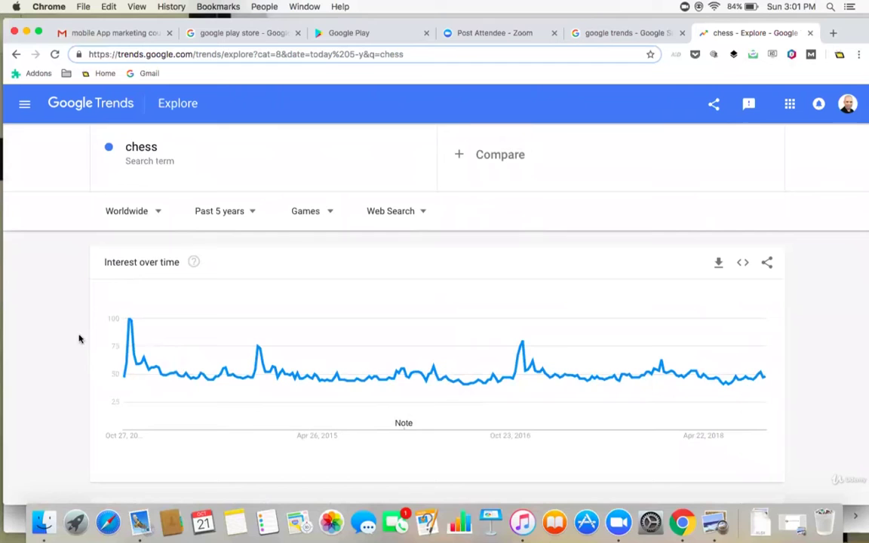
scroll(62, 430, "down", 6)
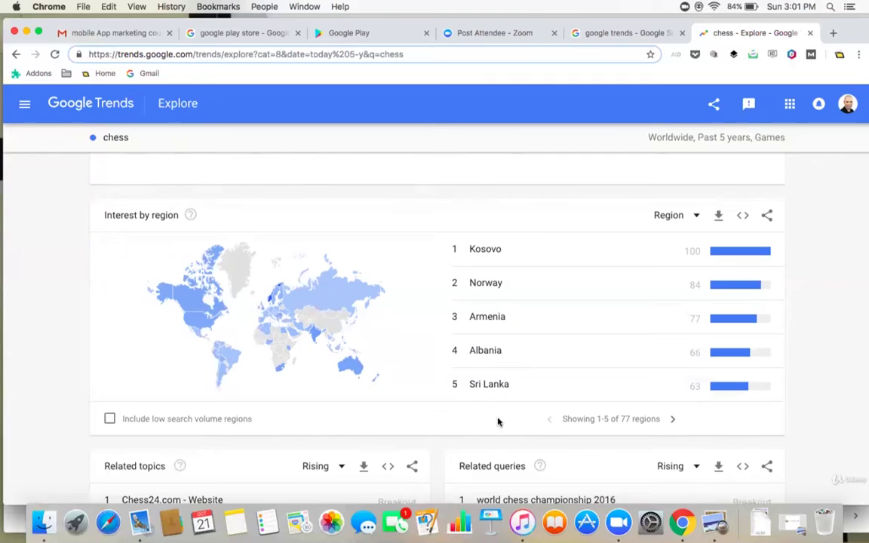
left_click(694, 216)
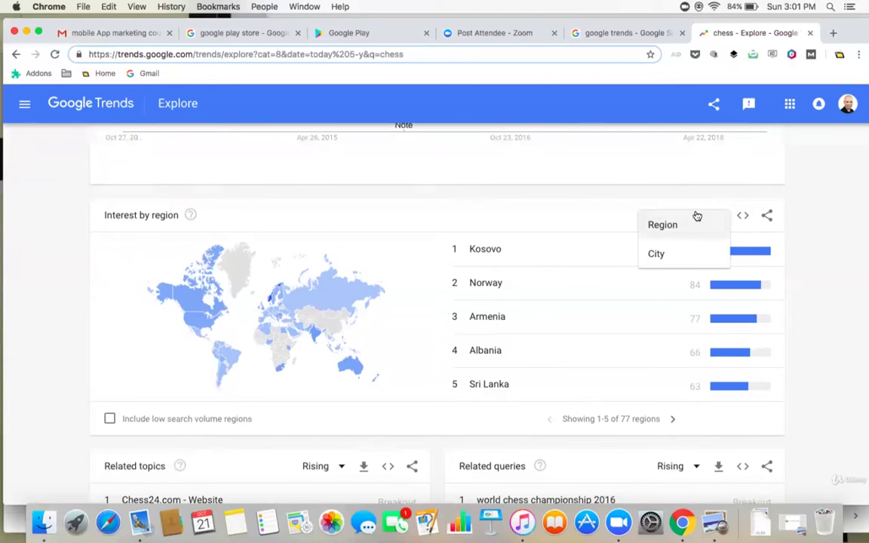
left_click(665, 254)
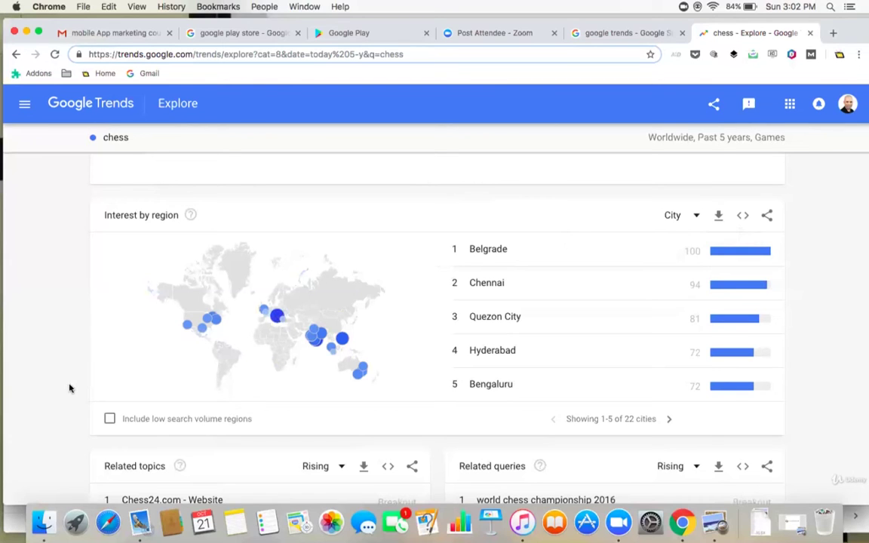
- Show the Top related queries for chess instead of the rising ones
scroll(71, 412, "down", 4)
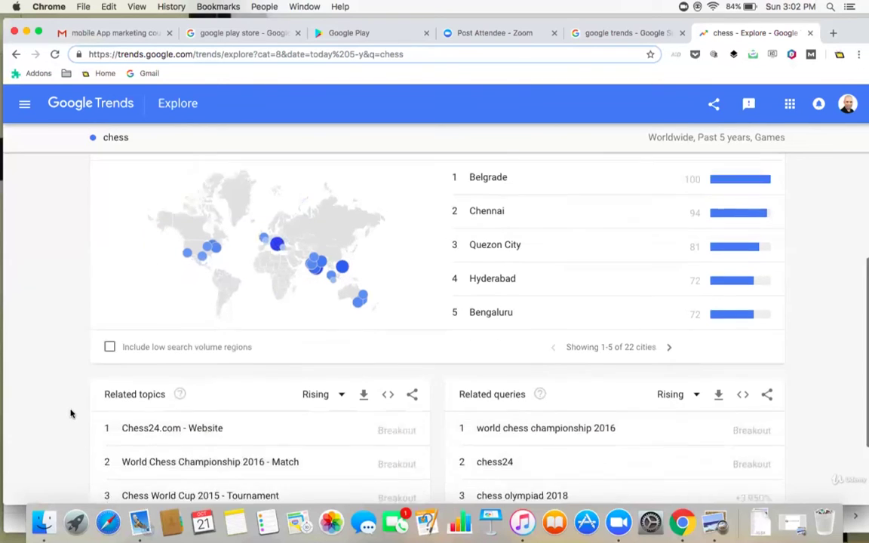
scroll(71, 413, "down", 1)
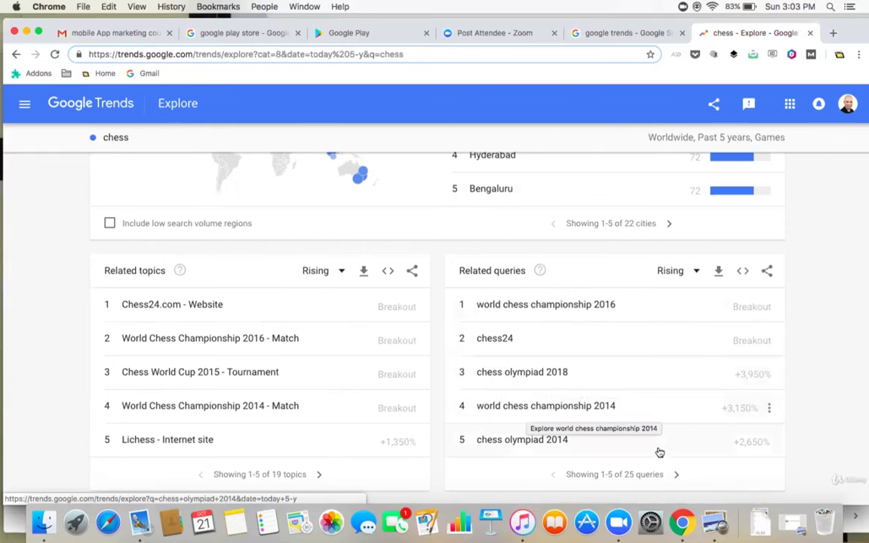
left_click(698, 270)
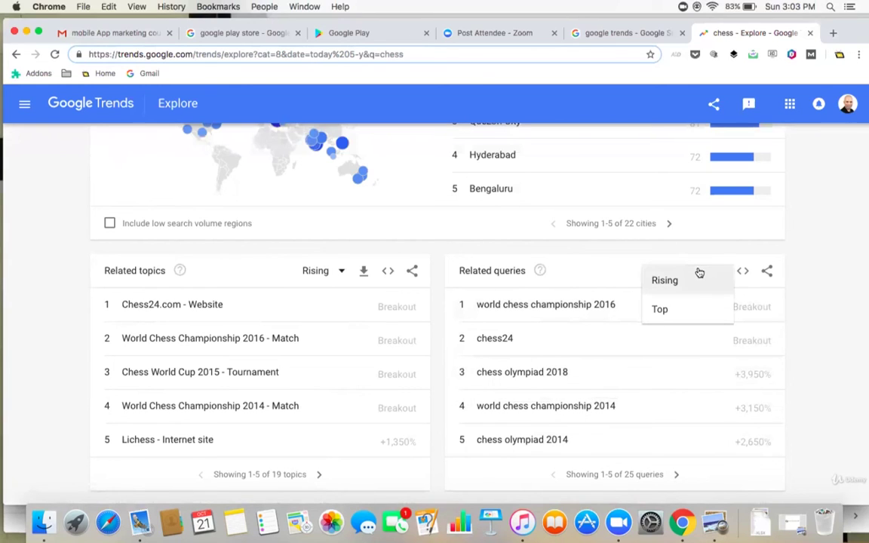
left_click(688, 311)
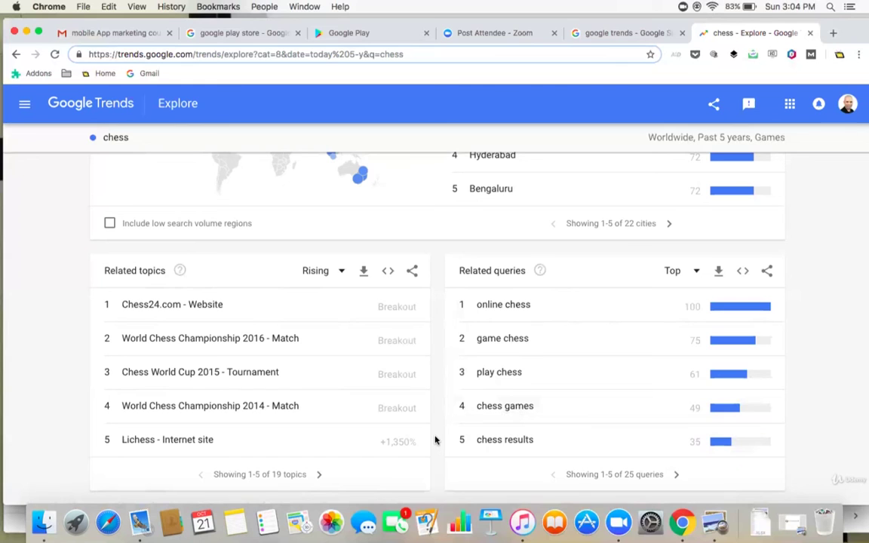
- Review the chess report's interest over time, interest by city, related topics and related queries
scroll(435, 440, "up", 10)
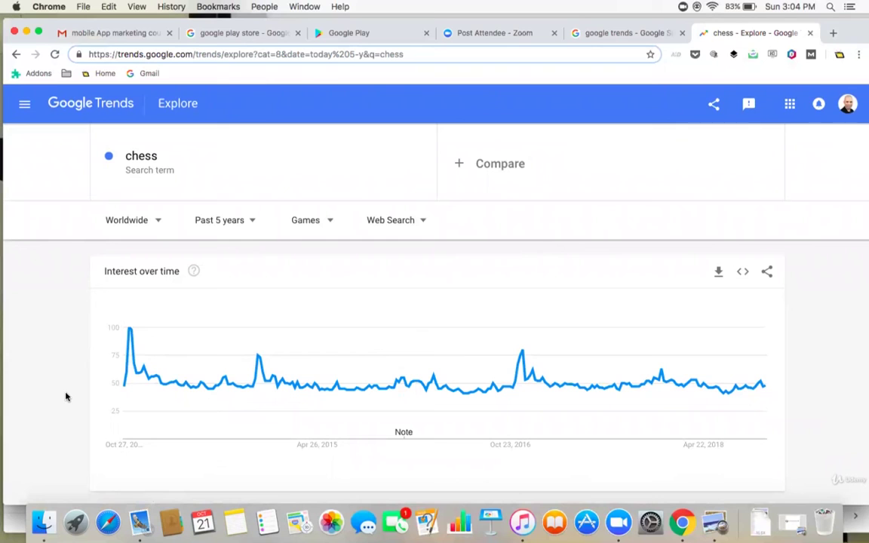
scroll(66, 397, "down", 5)
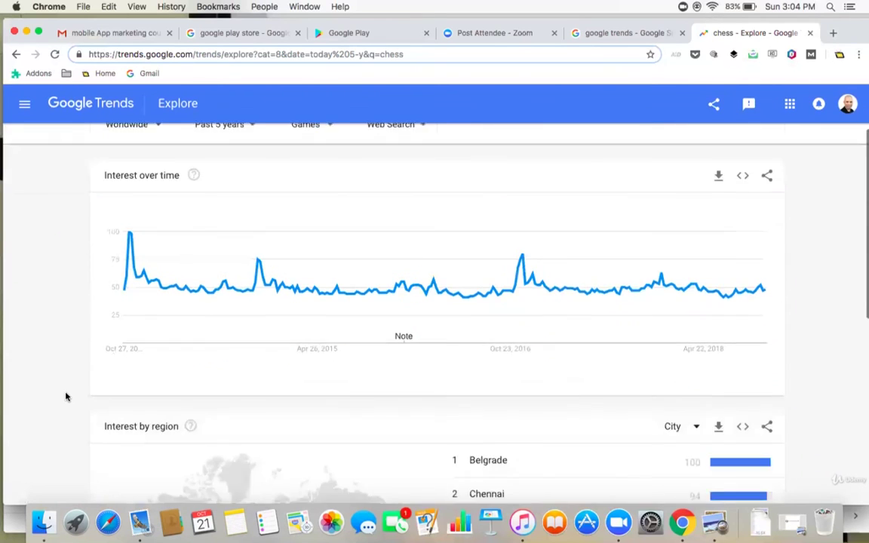
scroll(65, 397, "down", 2)
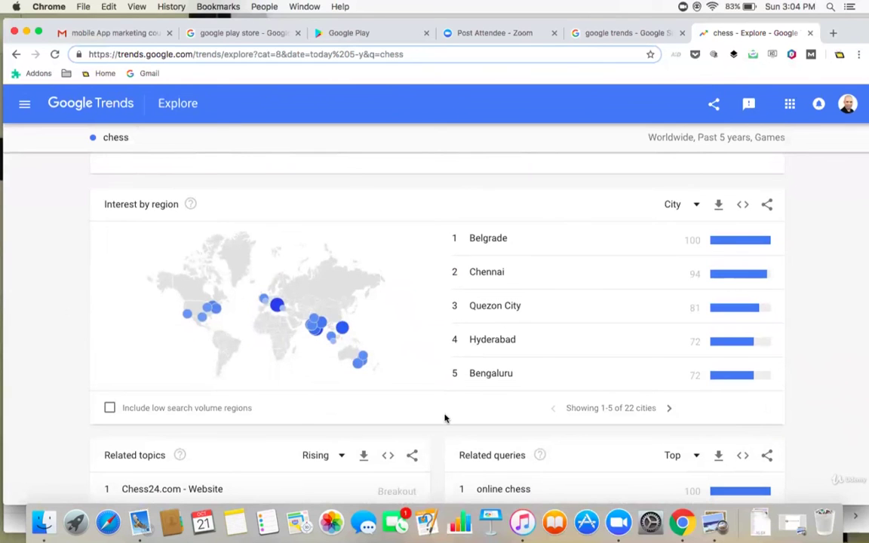
scroll(445, 417, "down", 4)
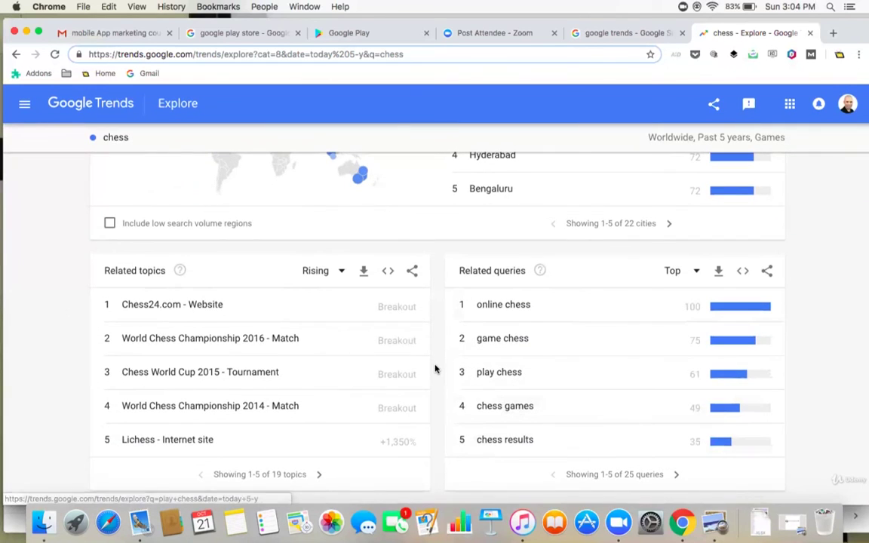
scroll(434, 367, "up", 10)
scroll(435, 367, "down", 6)
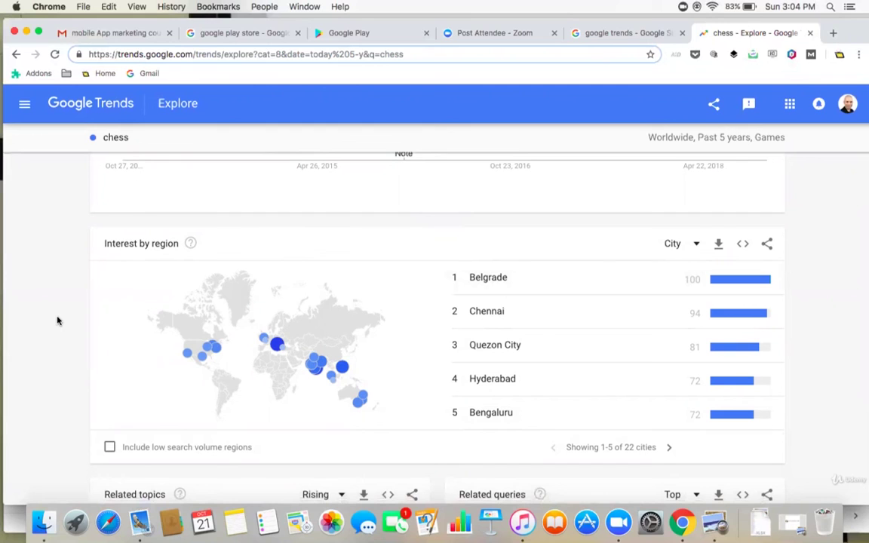
scroll(57, 321, "up", 6)
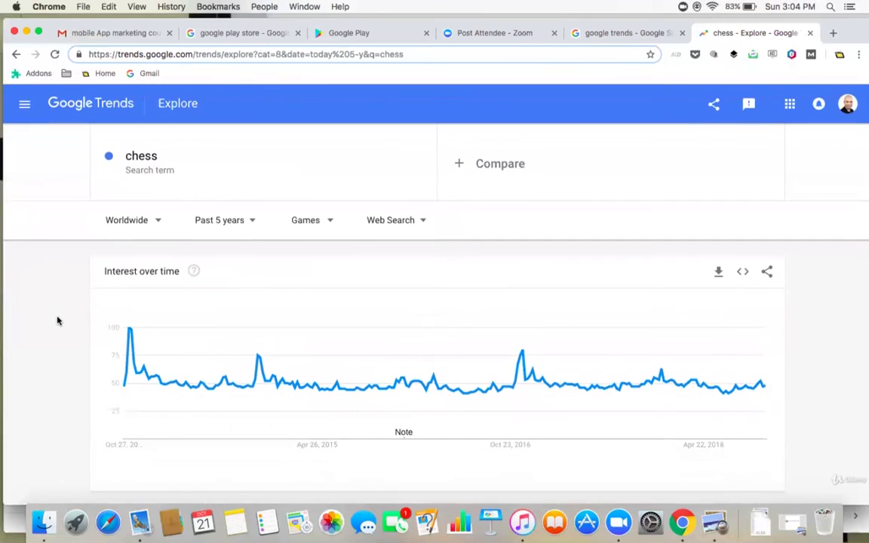